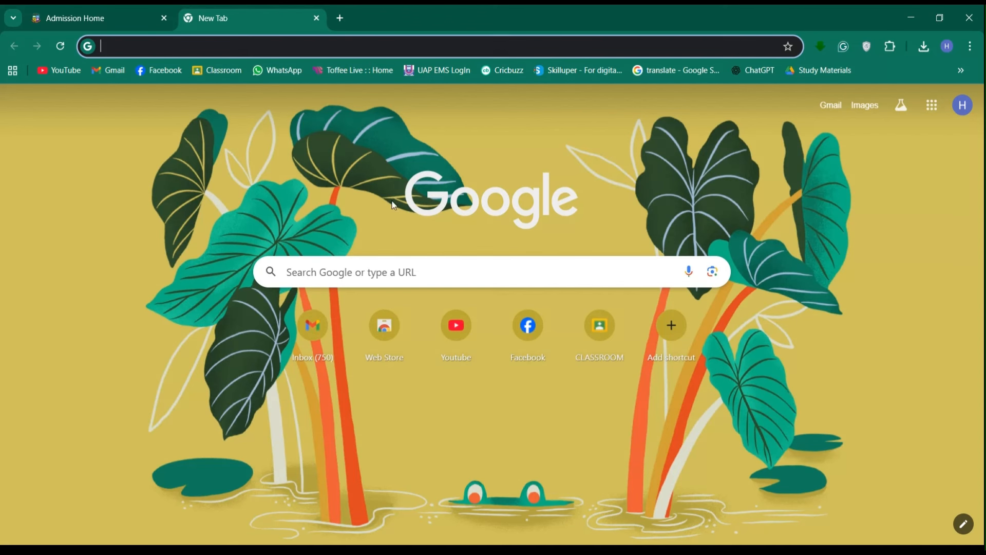
- Run a Google search for 'nu admission' using the saved search suggestion
left_click(383, 272)
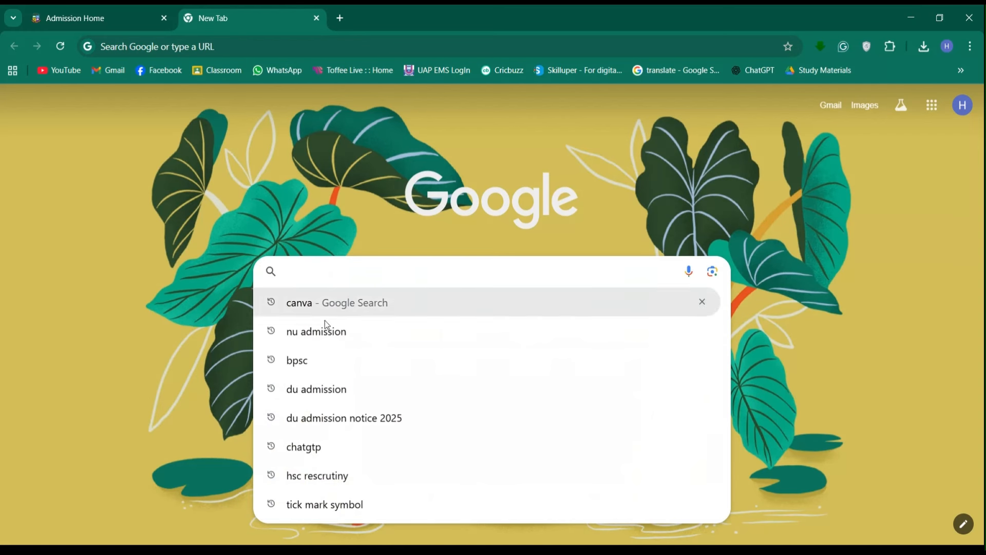
left_click(379, 338)
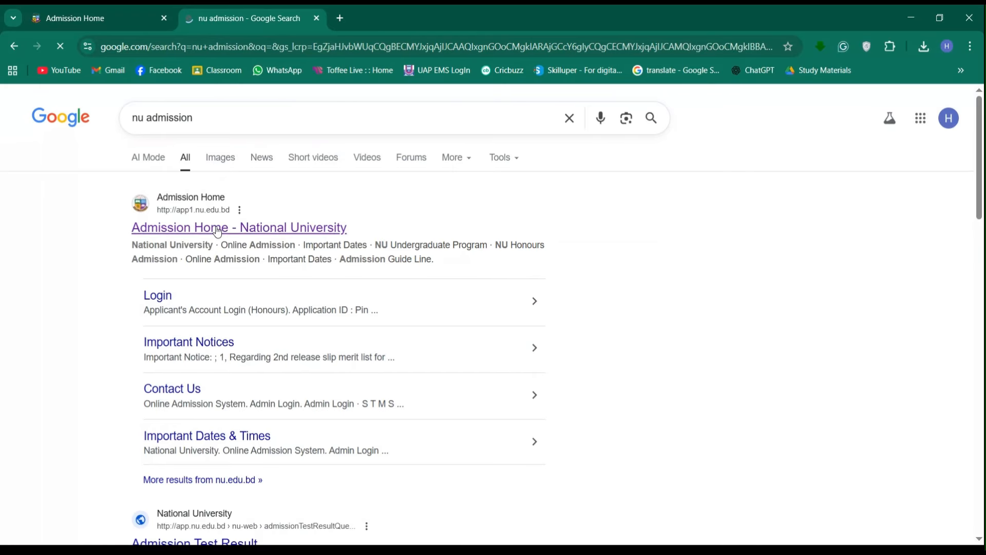
- Open the National University Admission Home site and go to the Honours Applicant's Login page
left_click(218, 231)
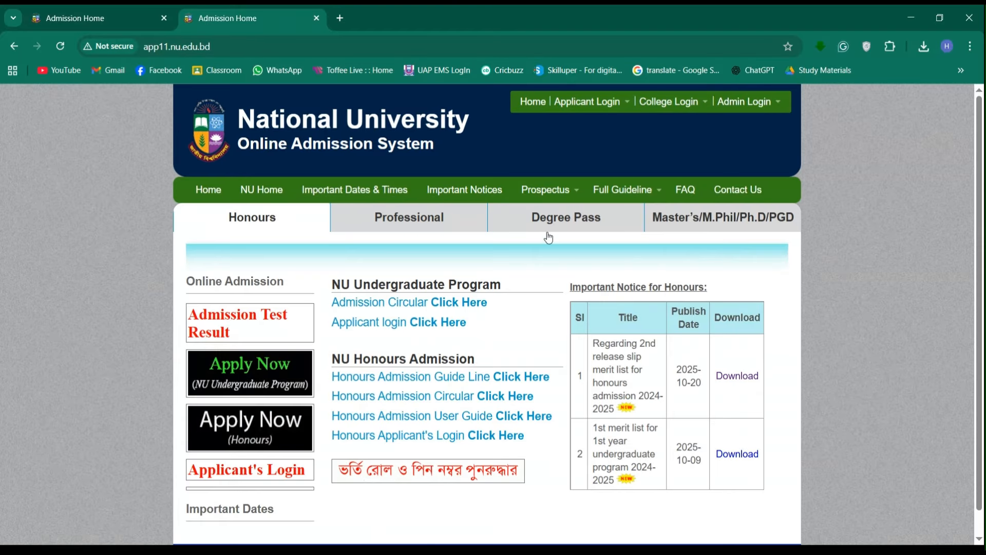
scroll(470, 276, "down", 1)
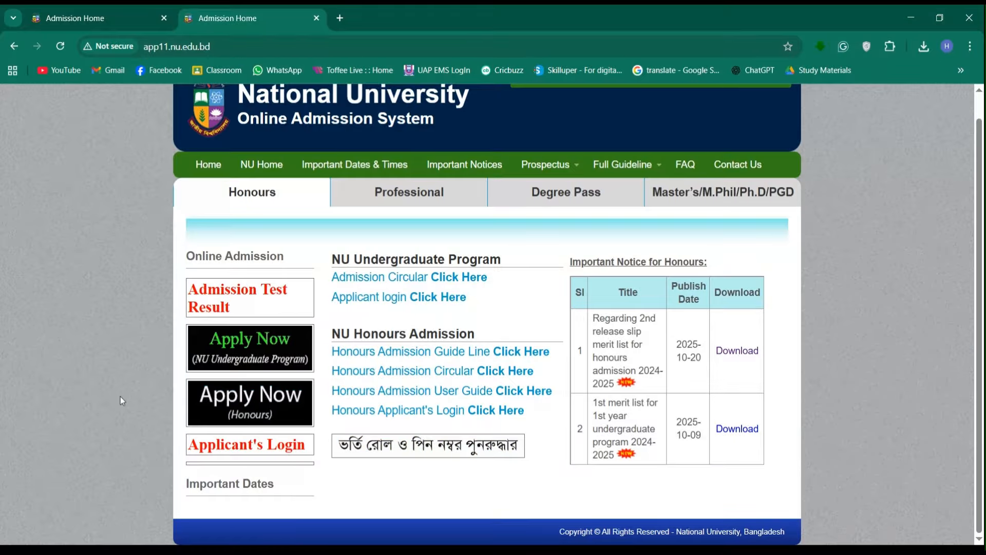
left_click(240, 450)
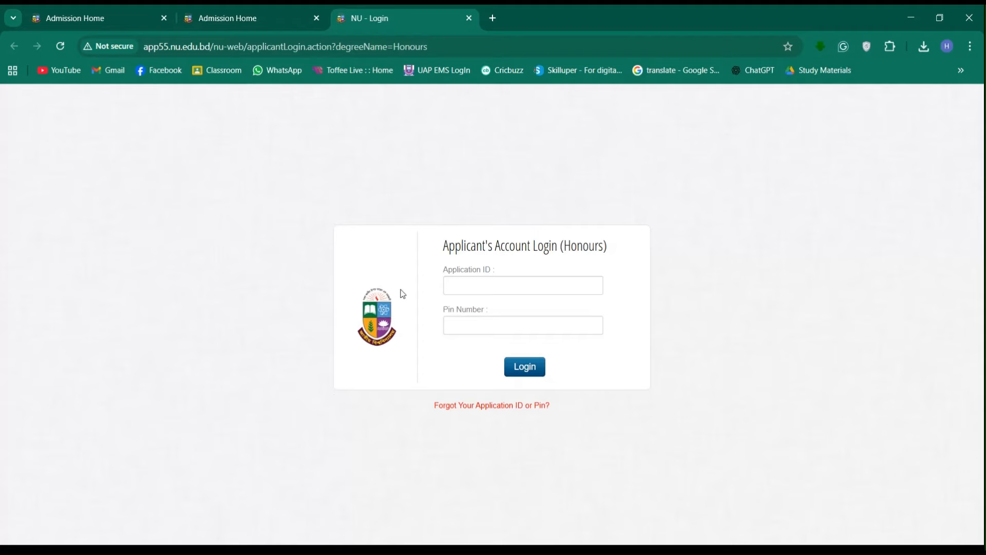
- Fill the Honours login with the saved application ID and the applicant's PIN
left_click(473, 286)
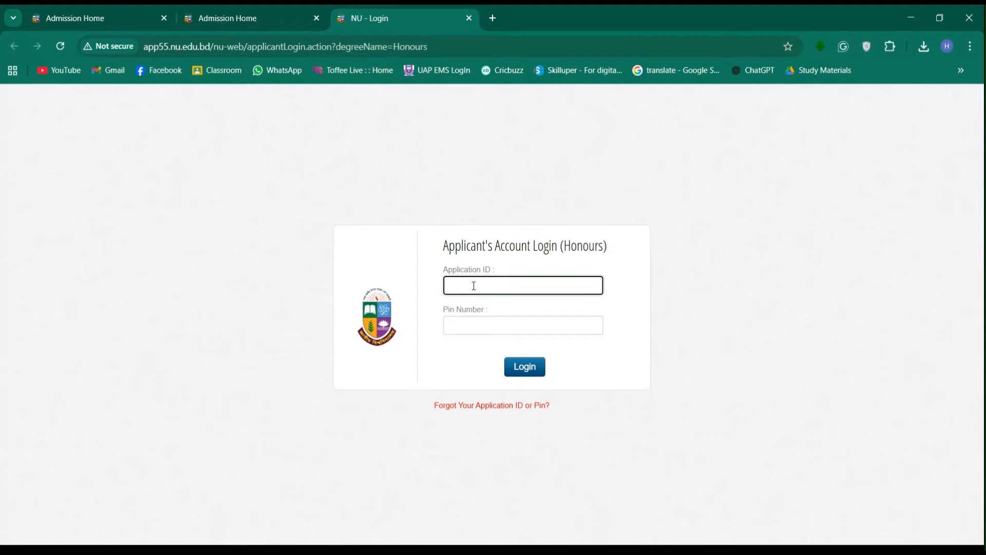
left_click(527, 338)
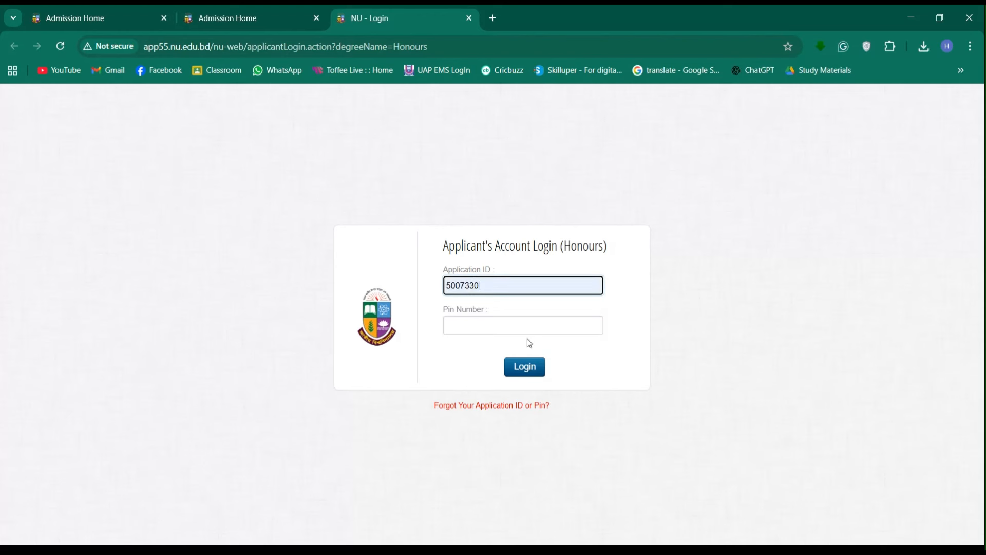
left_click(485, 327)
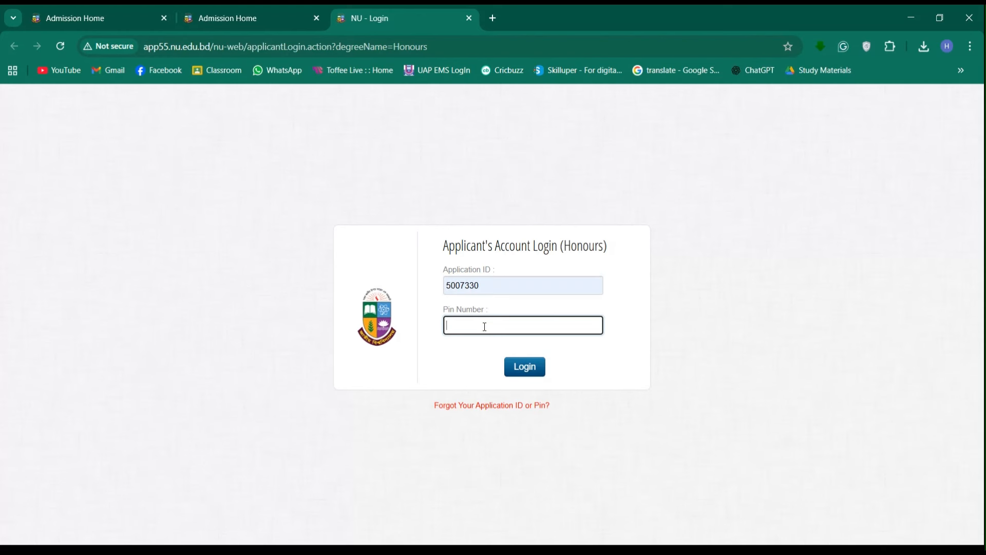
type("••••")
- Log in and open the Admission Form to reach the Extra Personal Information page
left_click(532, 375)
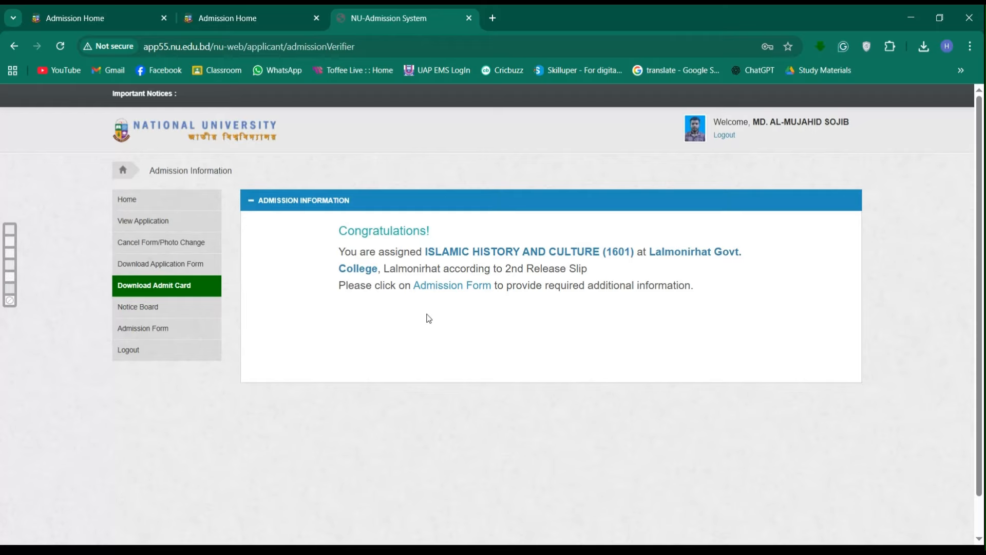
left_click(452, 289)
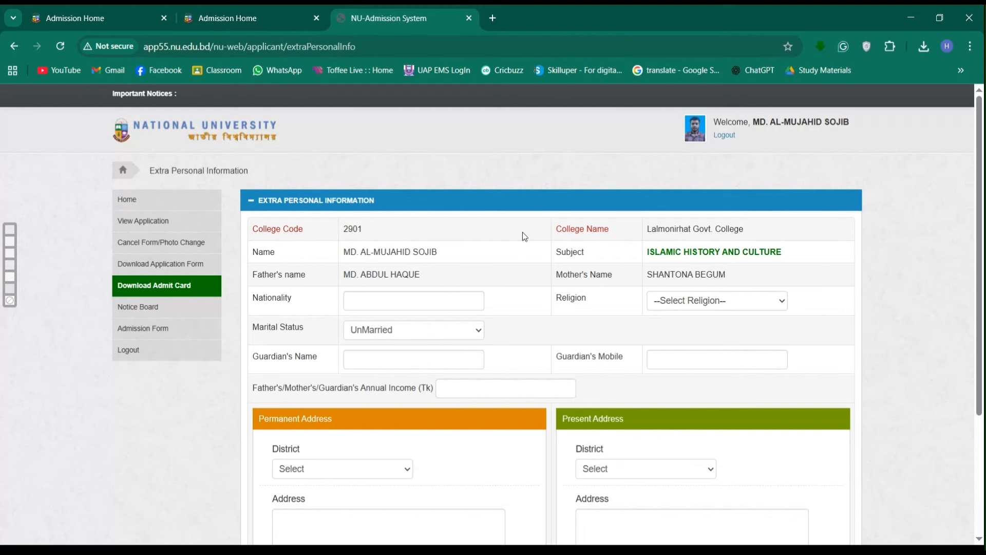
- Set Nationality to Bangladeshi and Religion to Islam
scroll(522, 234, "down", 2)
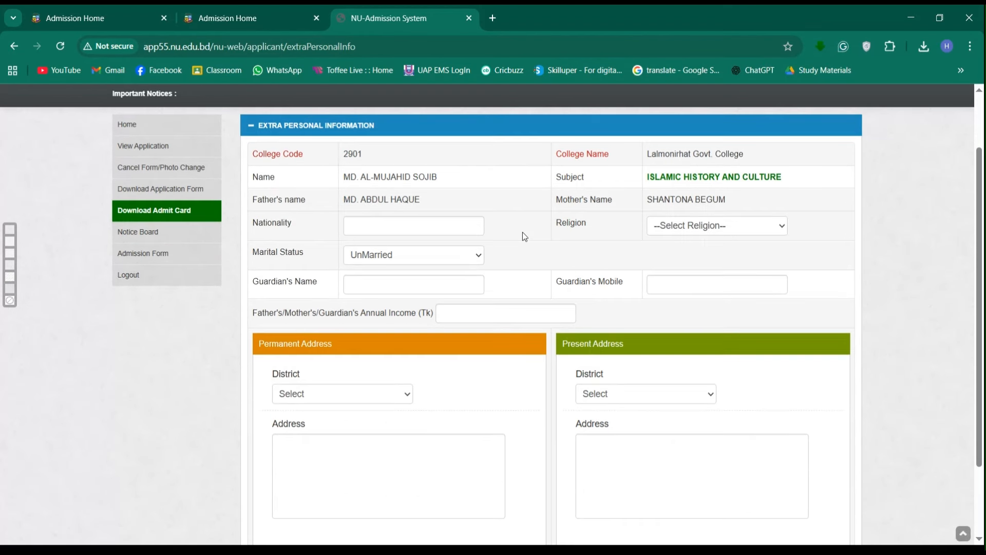
left_click(374, 225)
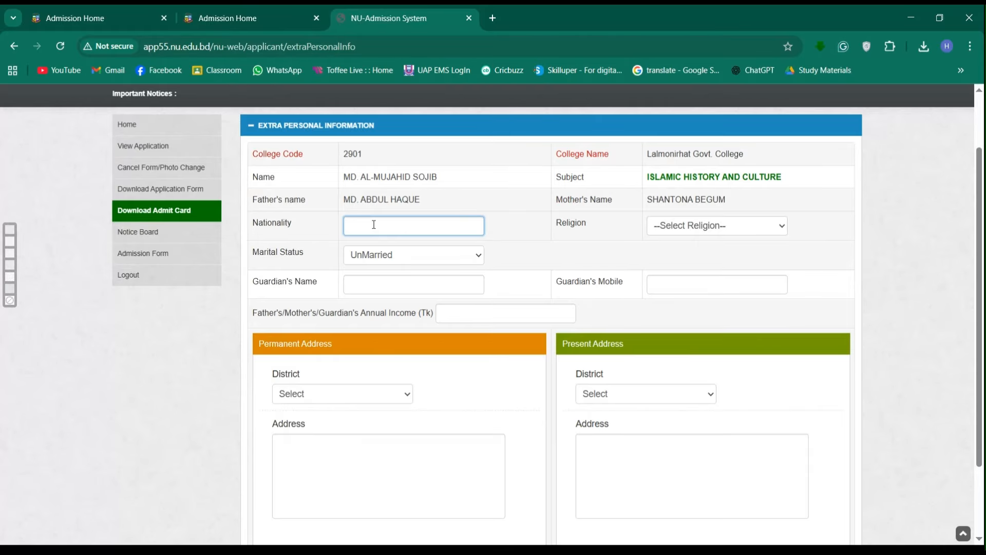
left_click(429, 262)
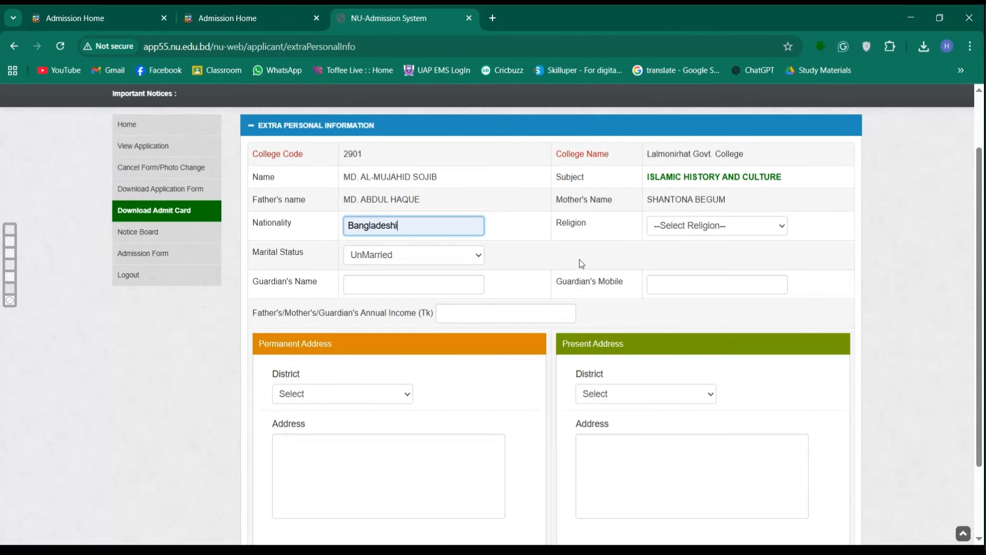
left_click(693, 235)
left_click(674, 265)
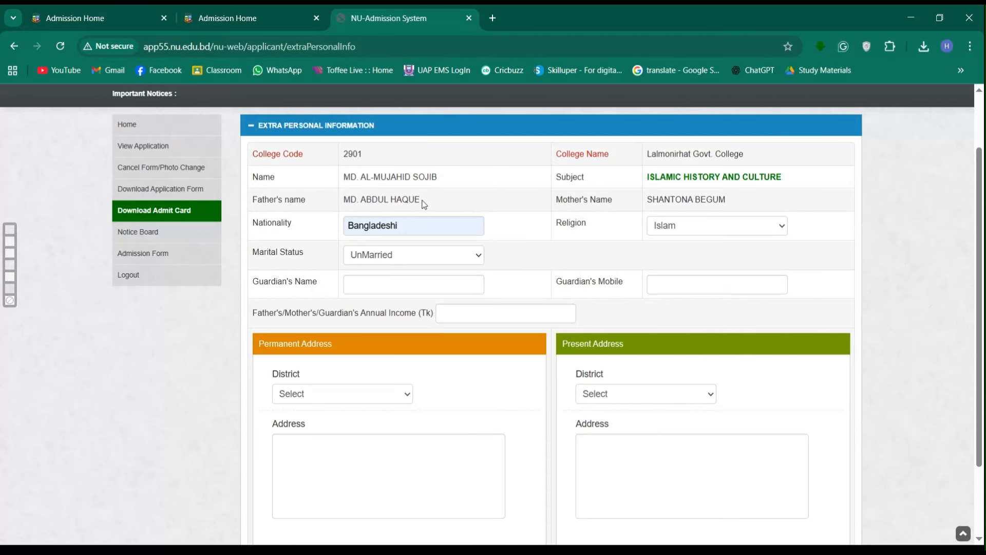
- Copy the father's name into the Guardian's Name field
left_click_drag(422, 201, 345, 201)
key("ctrl+c")
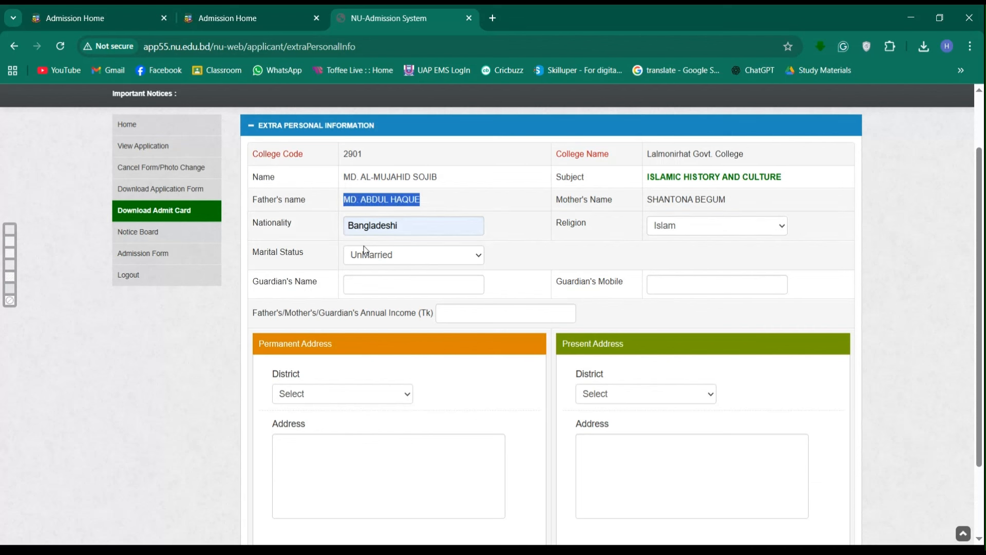
left_click(370, 283)
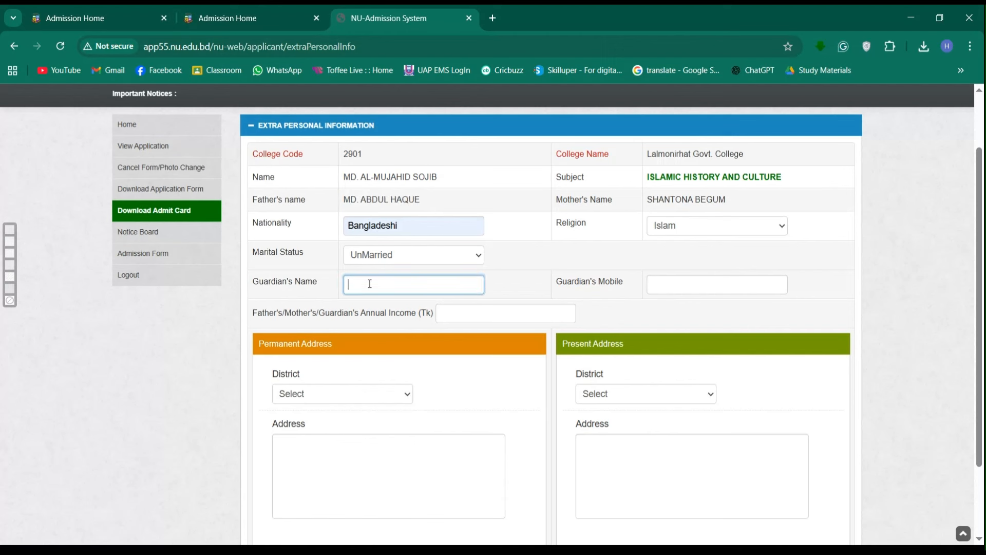
key("ctrl+v")
- Enter the guardian's mobile number and an annual income of 150000 Tk
left_click(672, 286)
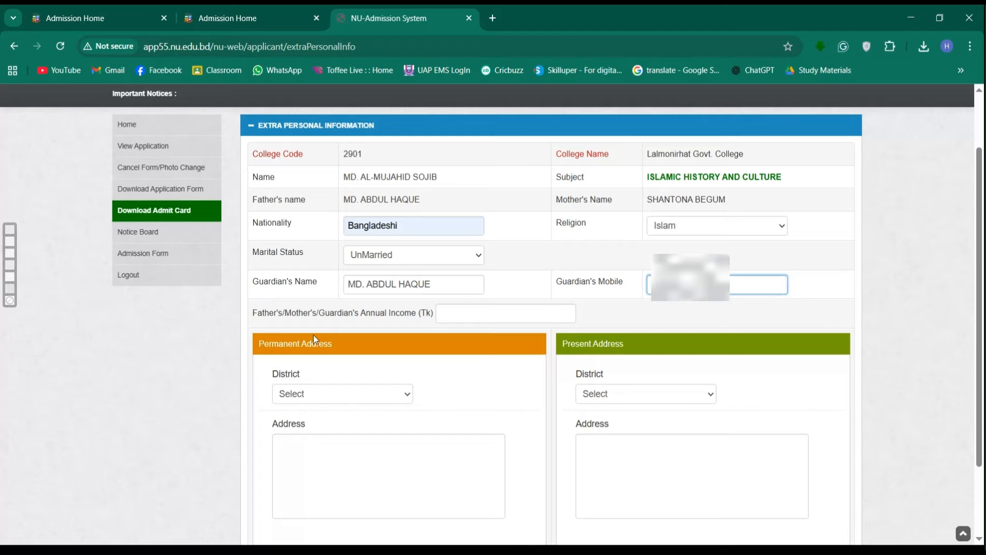
left_click(476, 319)
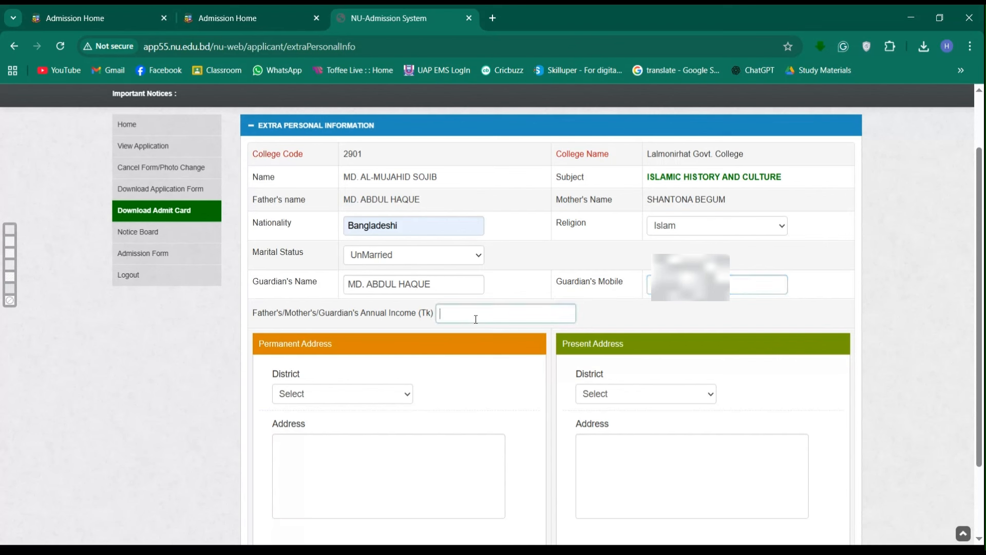
type("15")
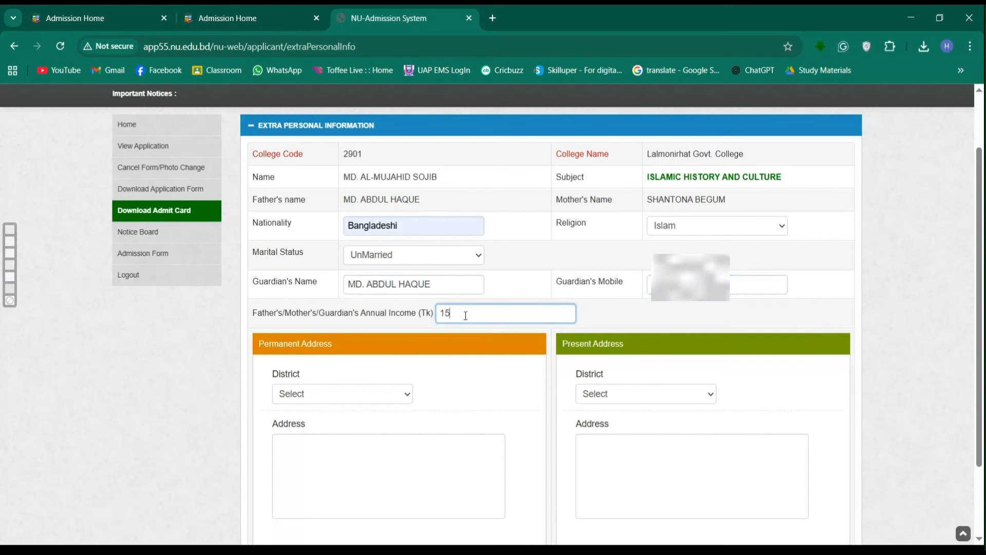
type("0000")
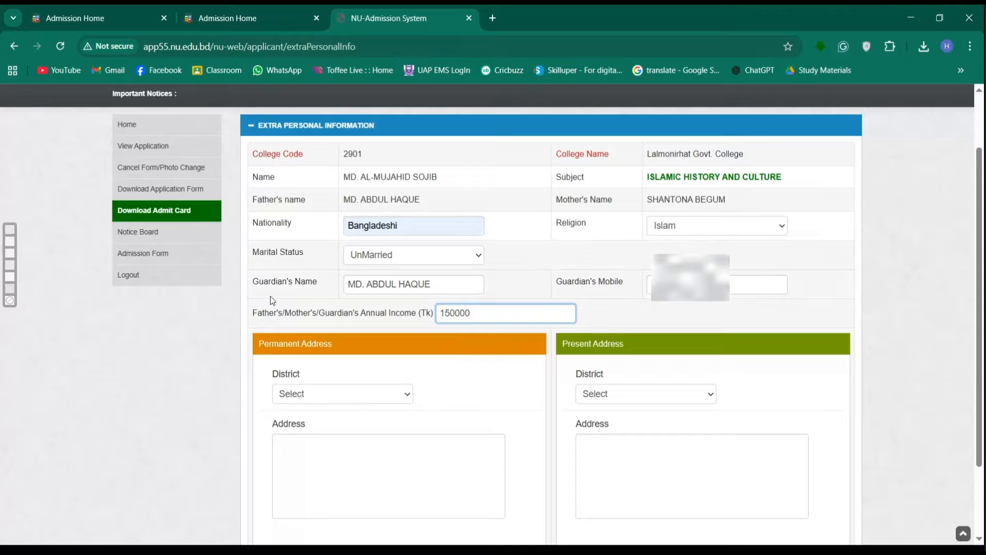
left_click(420, 260)
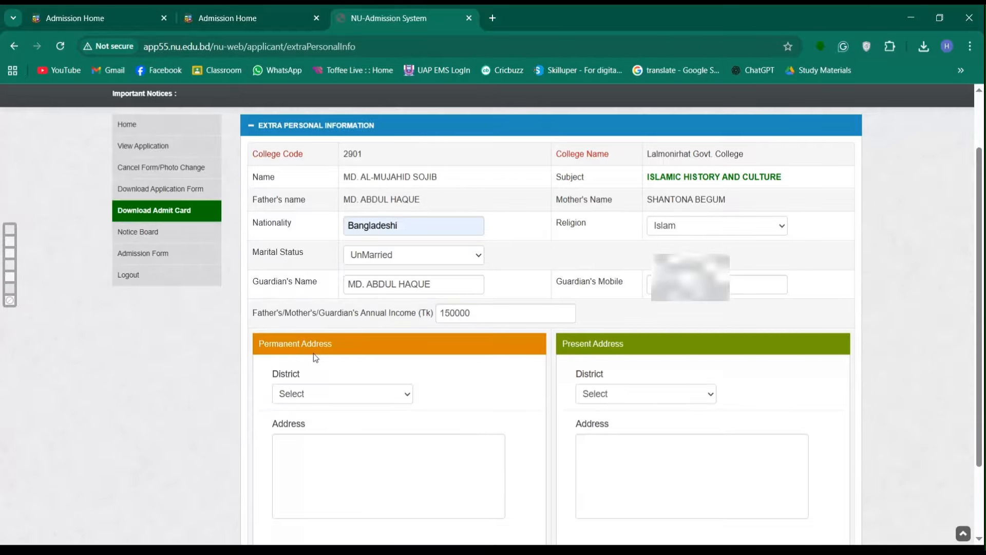
- Scroll down to the Permanent Address section and open its District list
scroll(314, 353, "down", 2)
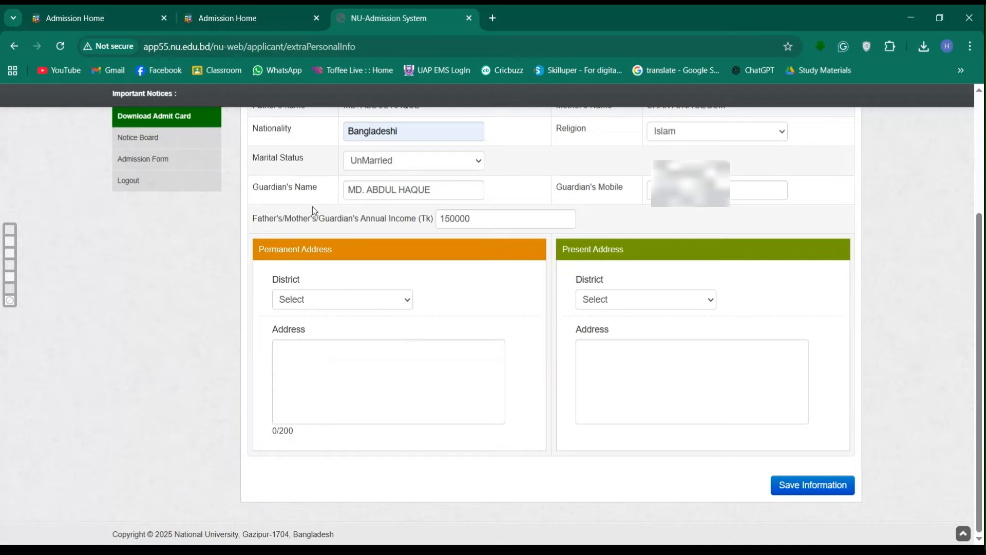
left_click(308, 280)
- Choose Lalmonirhat as permanent district and type the village, thana and district address lines
left_click(300, 365)
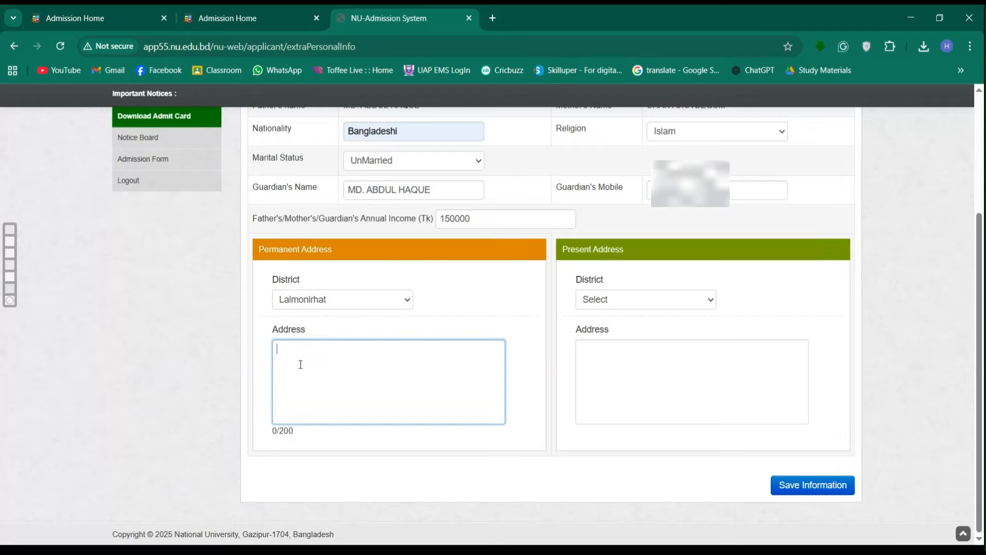
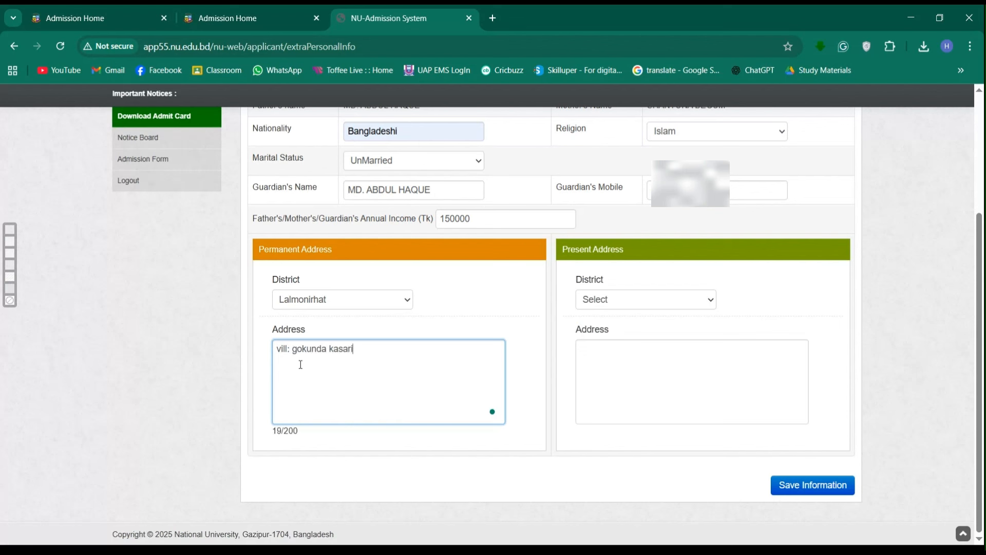
key("Return")
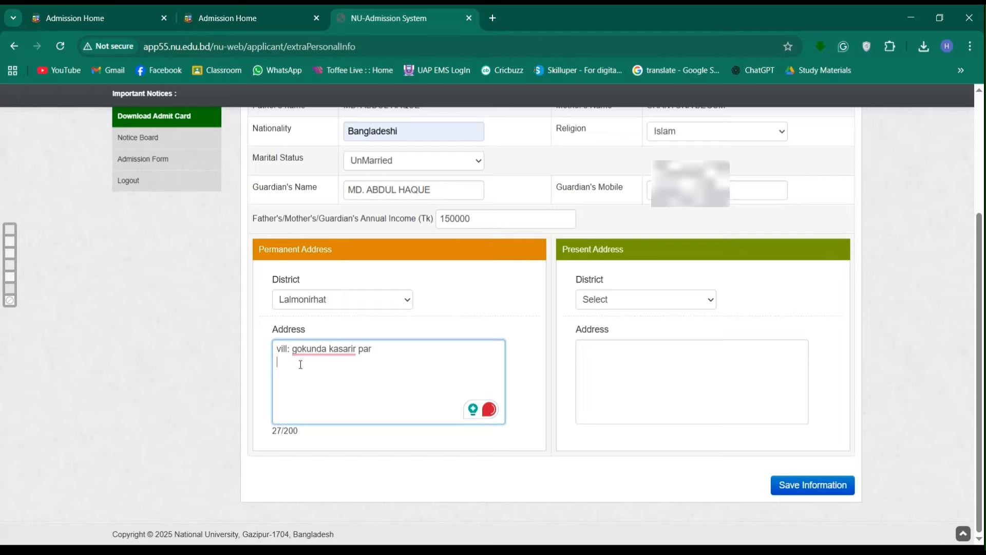
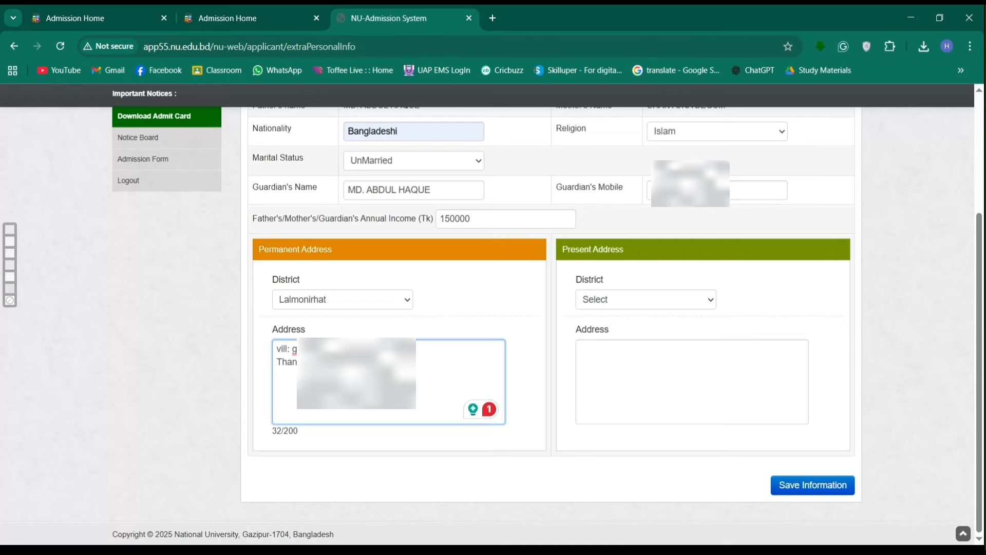
key("Return")
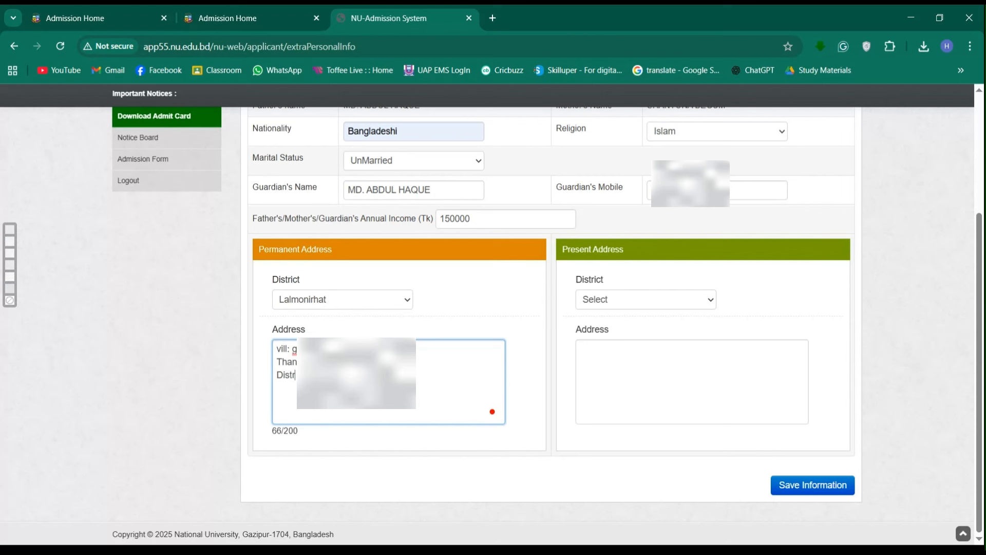
key("Return")
- Accept the capitalisation fix and add a 'Post: 5500' line, triggering the five-line alert
mouse_move(313, 349)
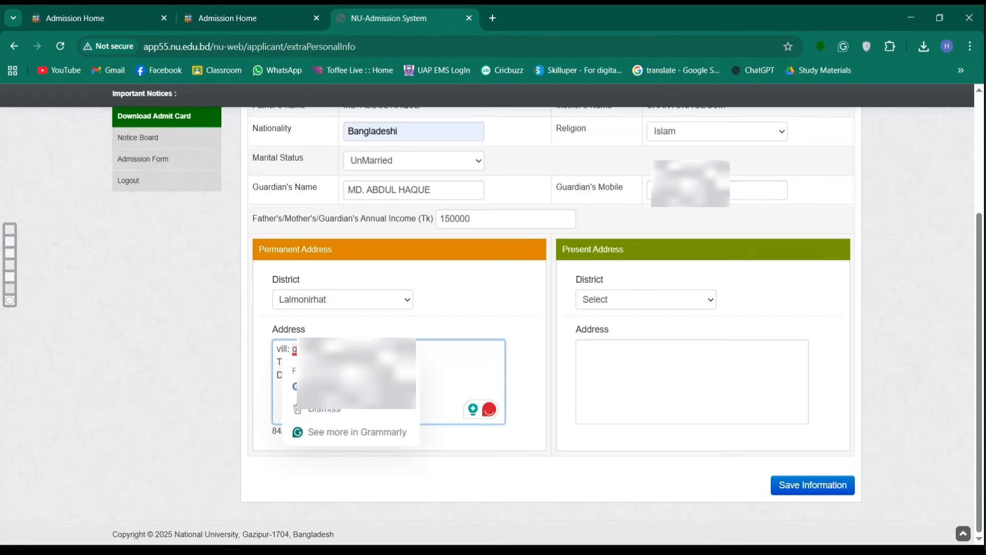
left_click(334, 386)
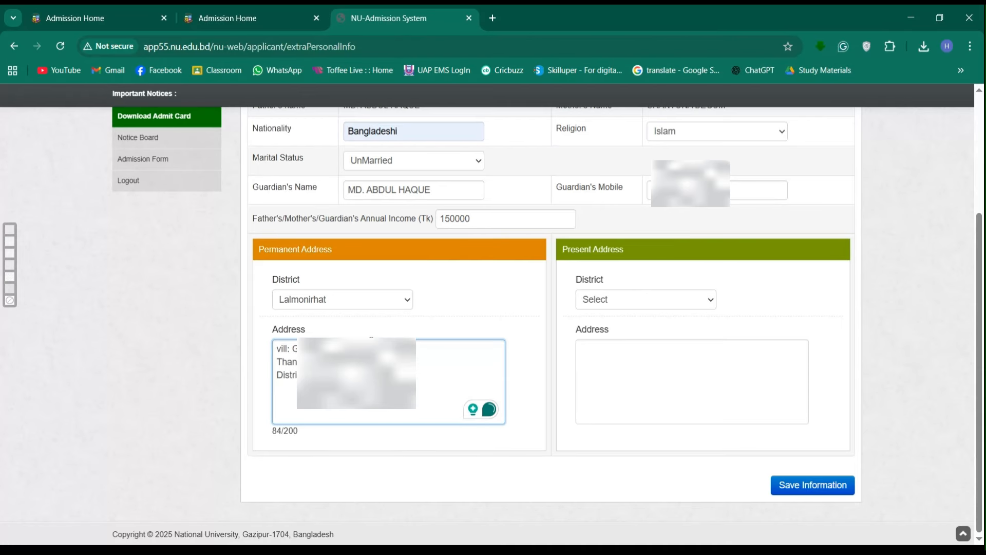
key("Return")
type("Post: 5500")
key("Return")
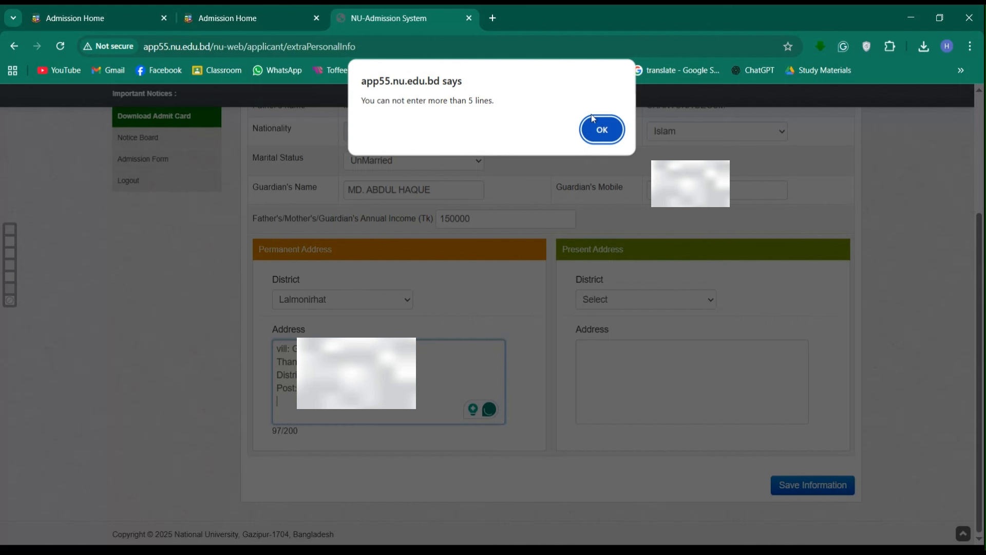
- Dismiss the line-limit alert and add a final 'Post:code' line to the permanent address
left_click(603, 126)
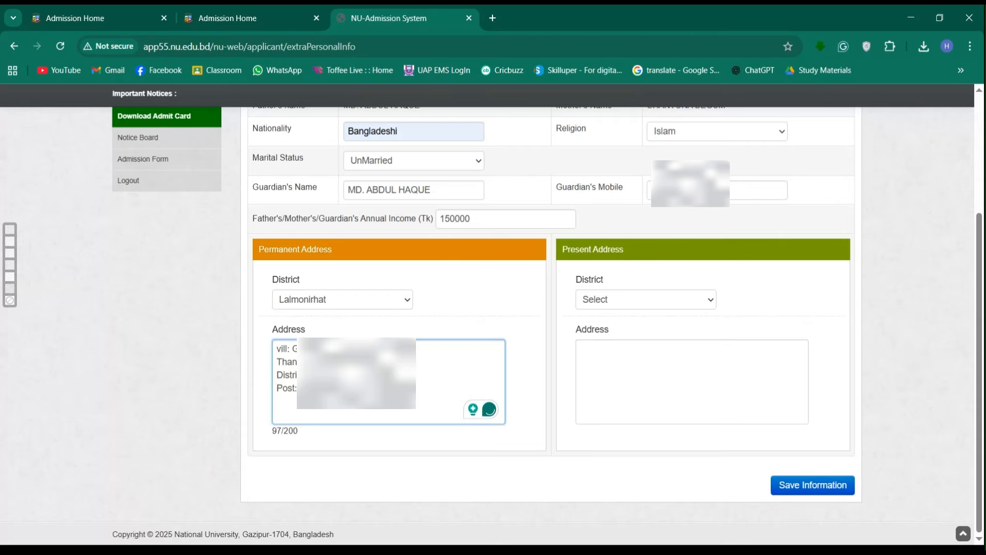
type("Post:code")
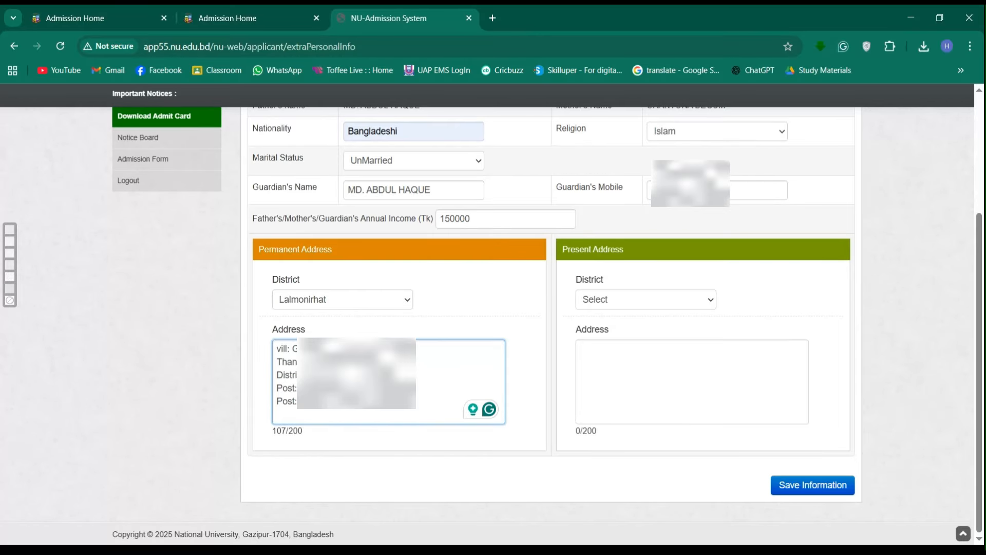
left_click(615, 300)
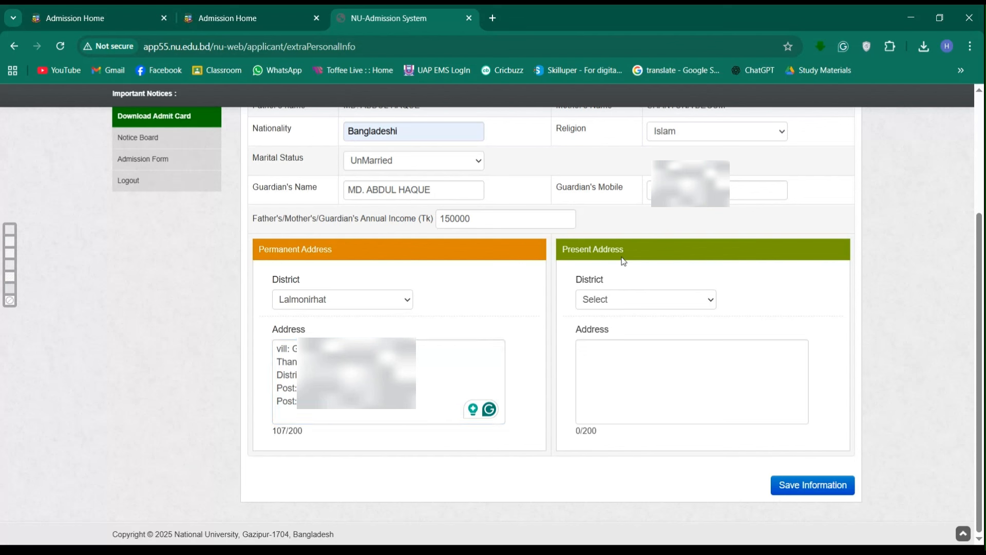
- Set the present district to Lalmonirhat and paste the permanent address into Present Address
left_click(608, 247)
triple_click(280, 348)
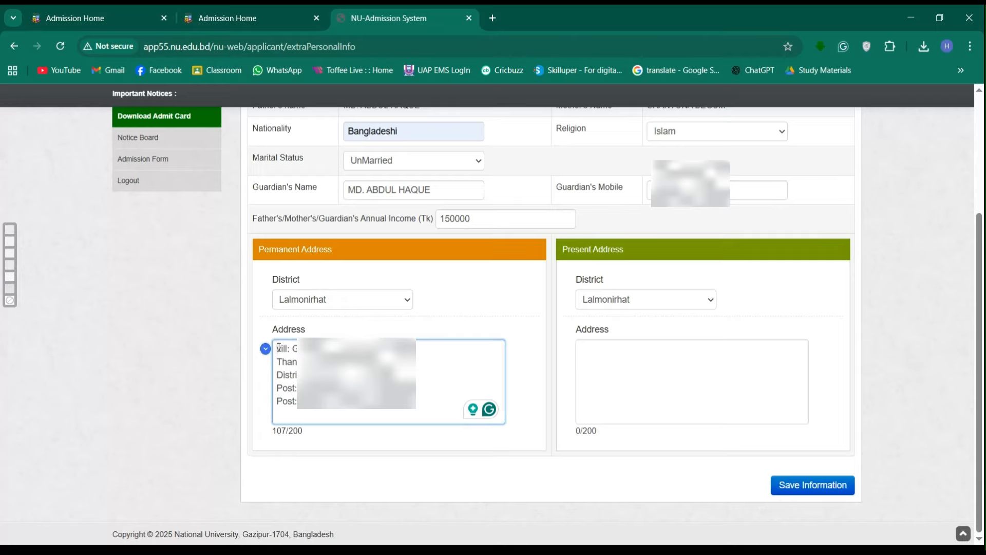
triple_click(288, 363)
left_click(278, 348)
left_click_drag(278, 348, 309, 403)
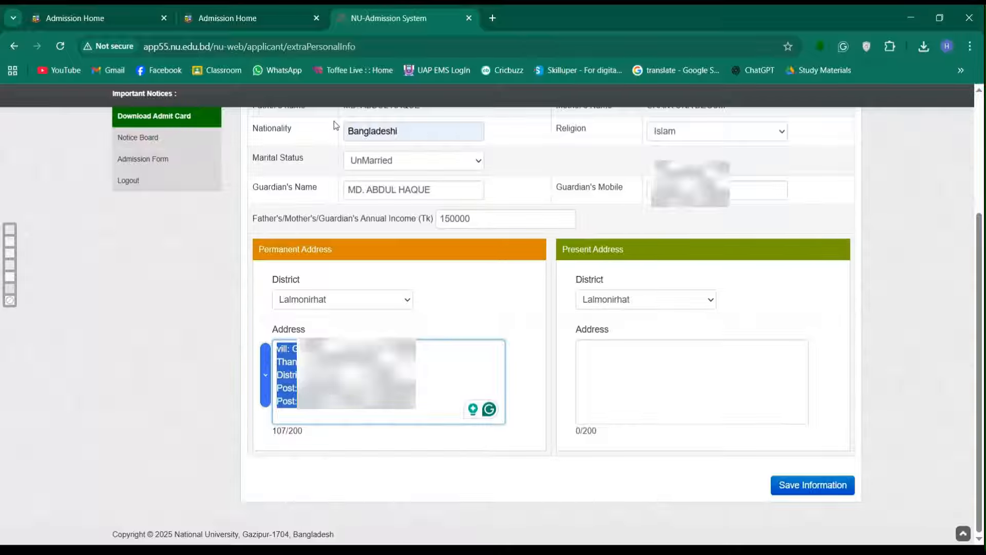
left_click(631, 359)
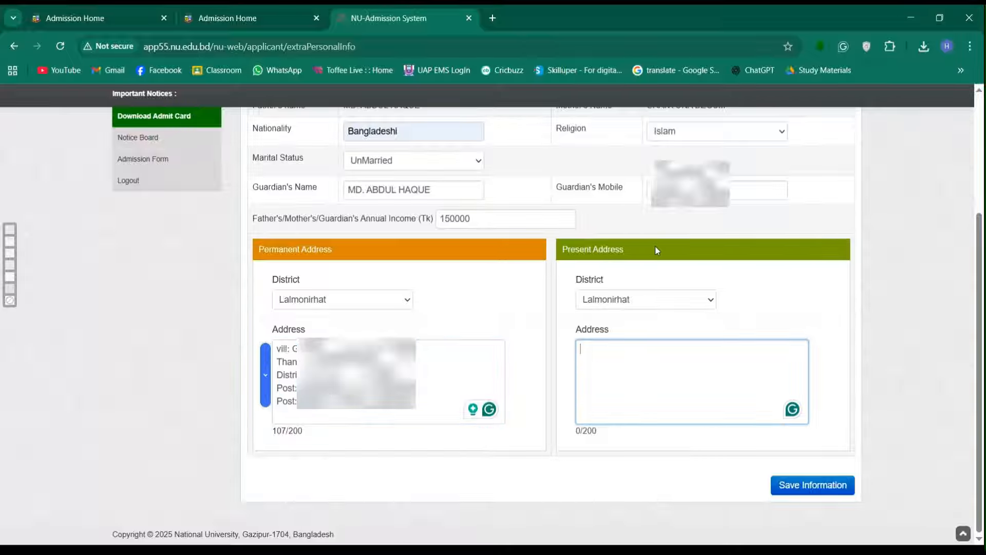
key("ctrl+v")
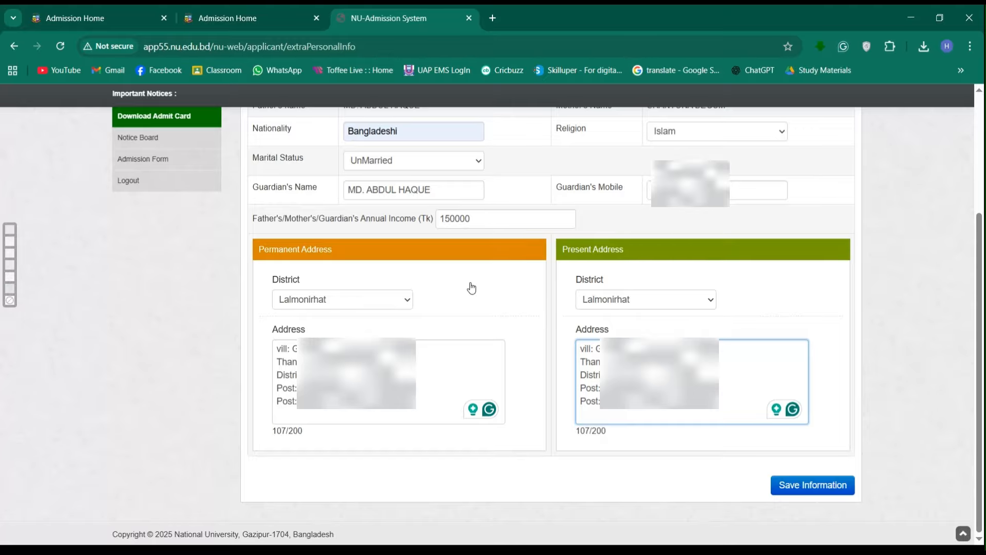
scroll(472, 288, "up", 3)
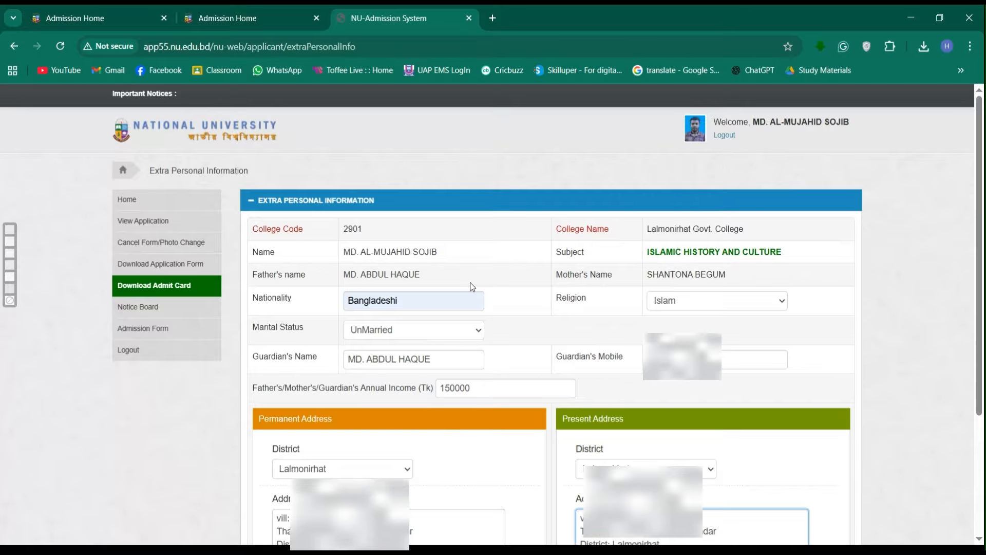
scroll(472, 286, "down", 3)
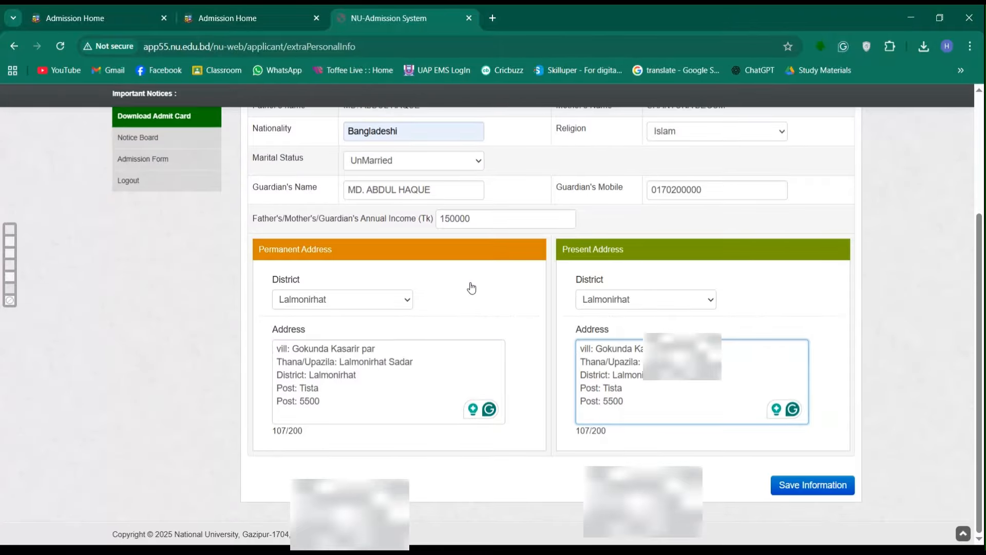
scroll(472, 286, "up", 2)
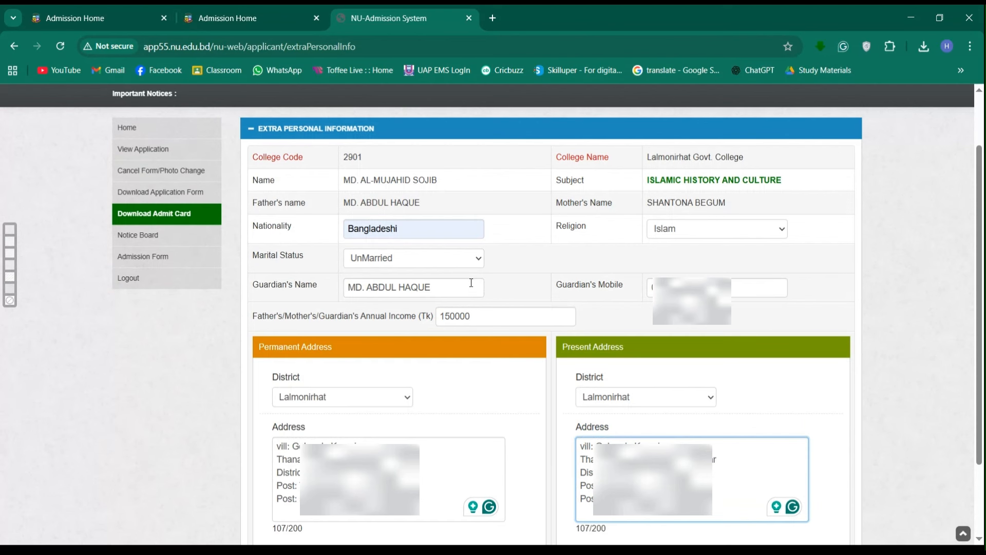
- From Admission Home, download the first Honours notice, opening NOTICE_HONS_ADMISSION_2024_2025_201025.pdf
left_click(227, 17)
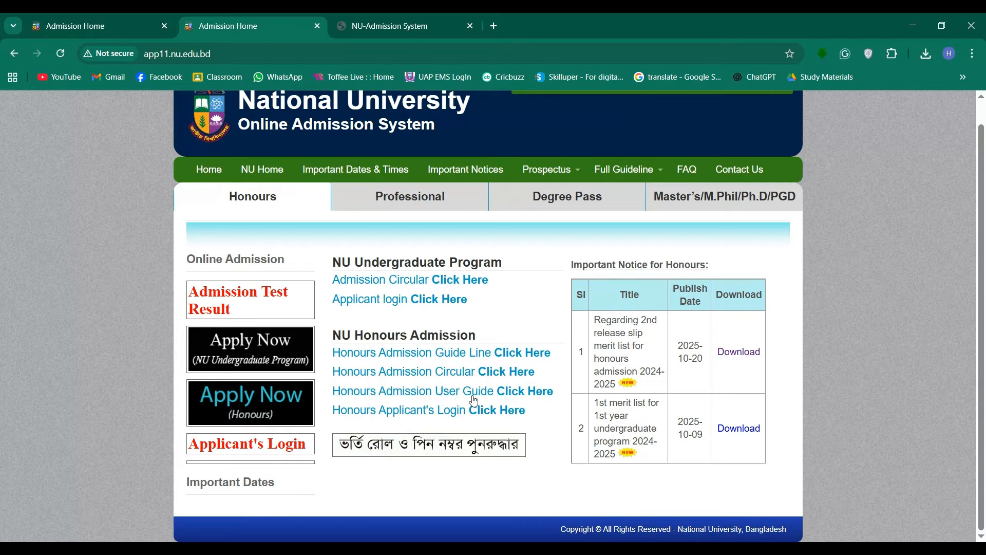
left_click(740, 354)
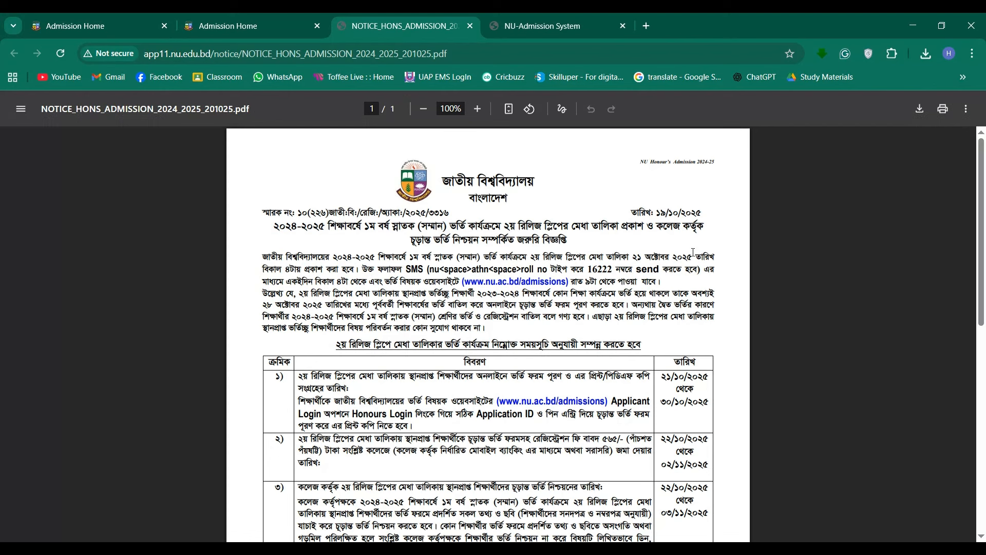
scroll(457, 317, "down", 1)
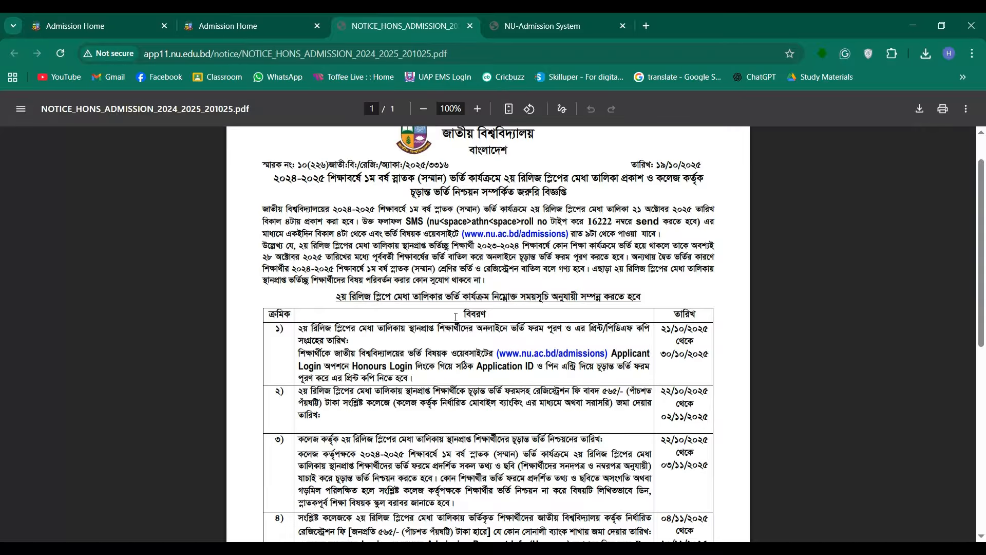
scroll(456, 317, "down", 2)
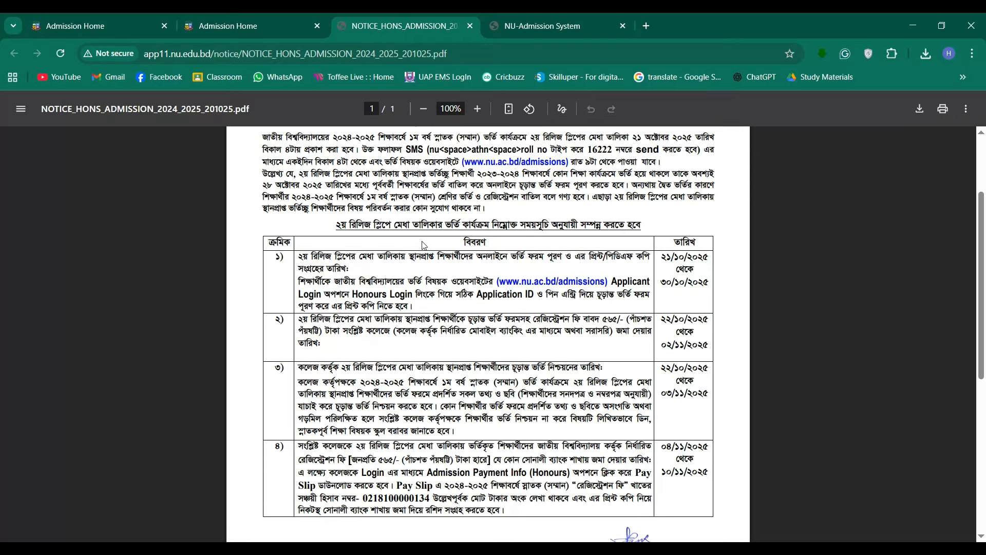
scroll(496, 211, "up", 3)
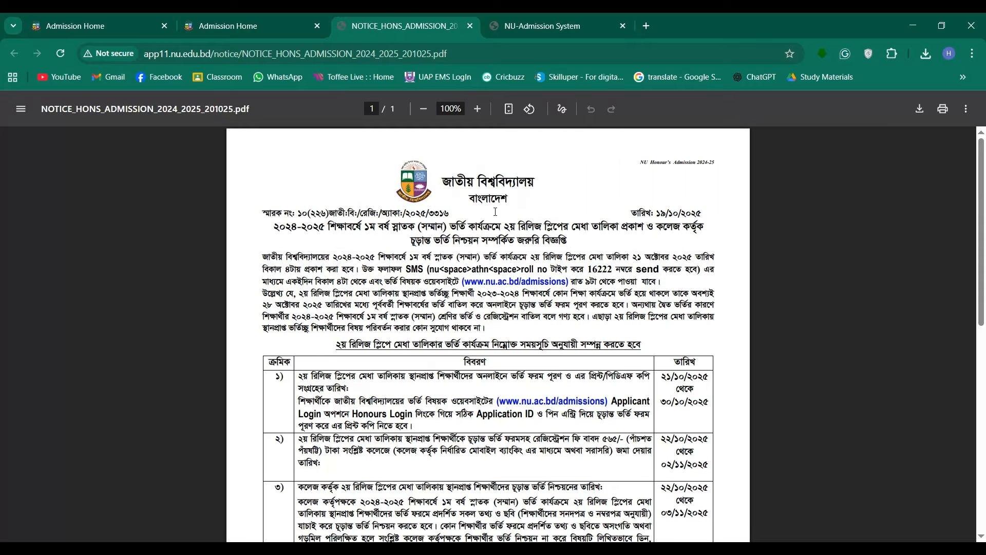